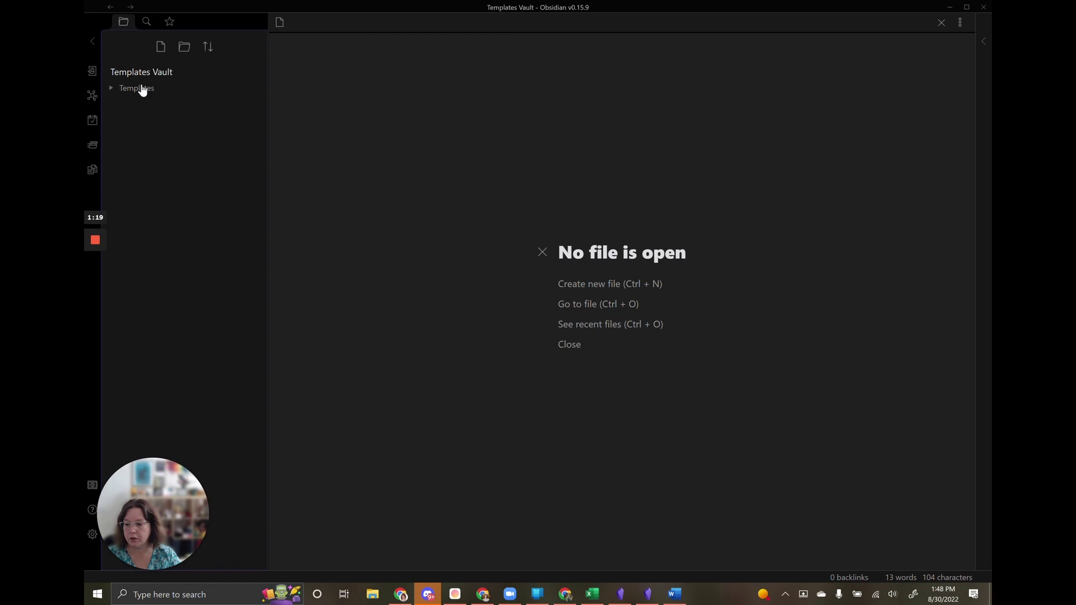
- Add a new note titled 'Meeting Notes' inside the Templates folder
right_click(142, 91)
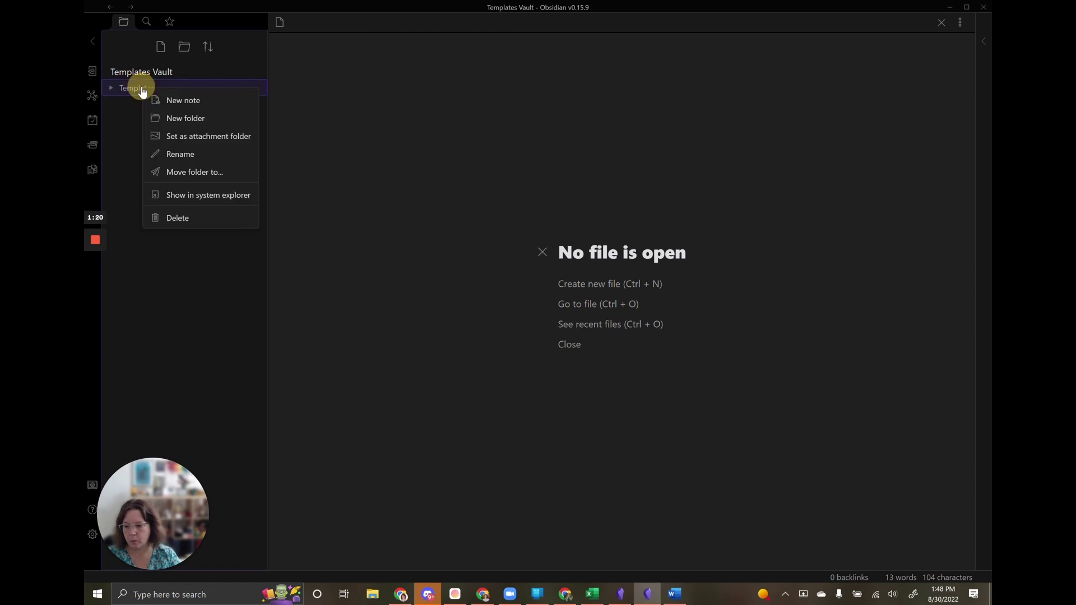
left_click(185, 106)
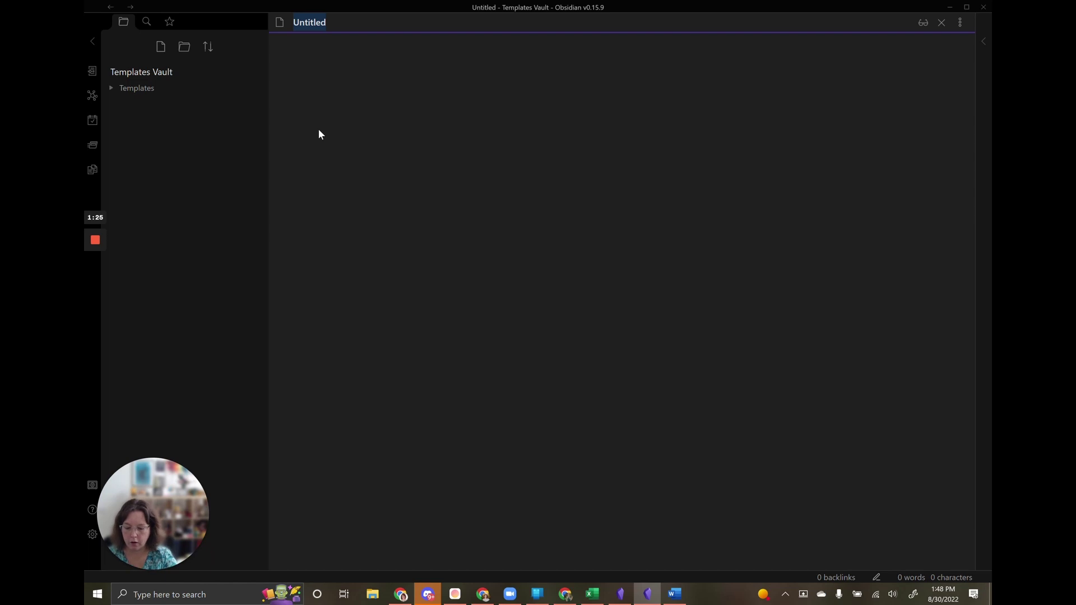
type("Meeting Notes")
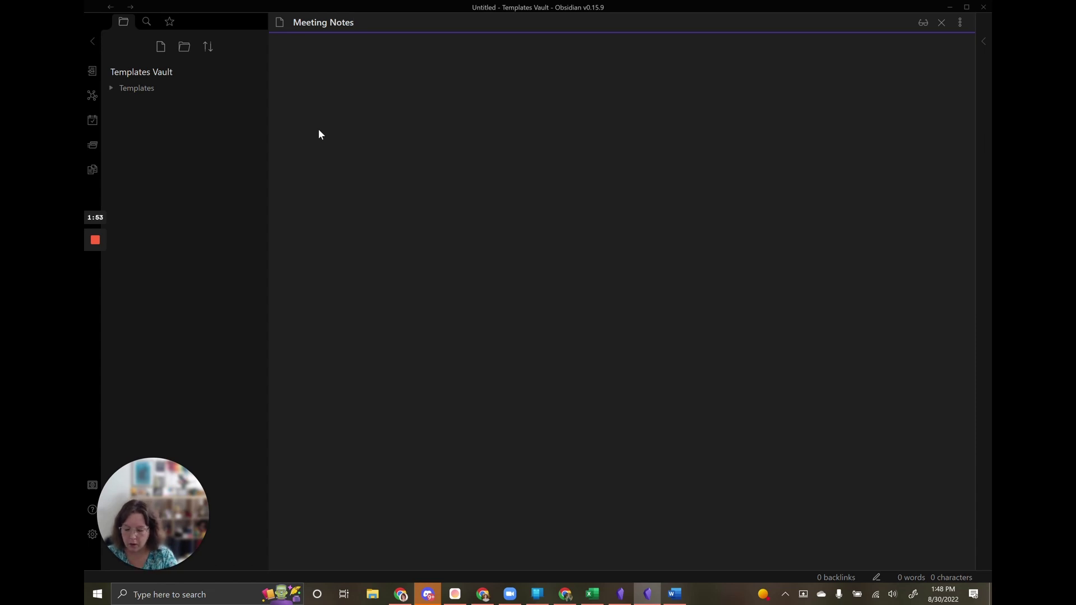
- Make the first body line a '# [[{{Title}}]]' heading that links the title placeholder
key("Return")
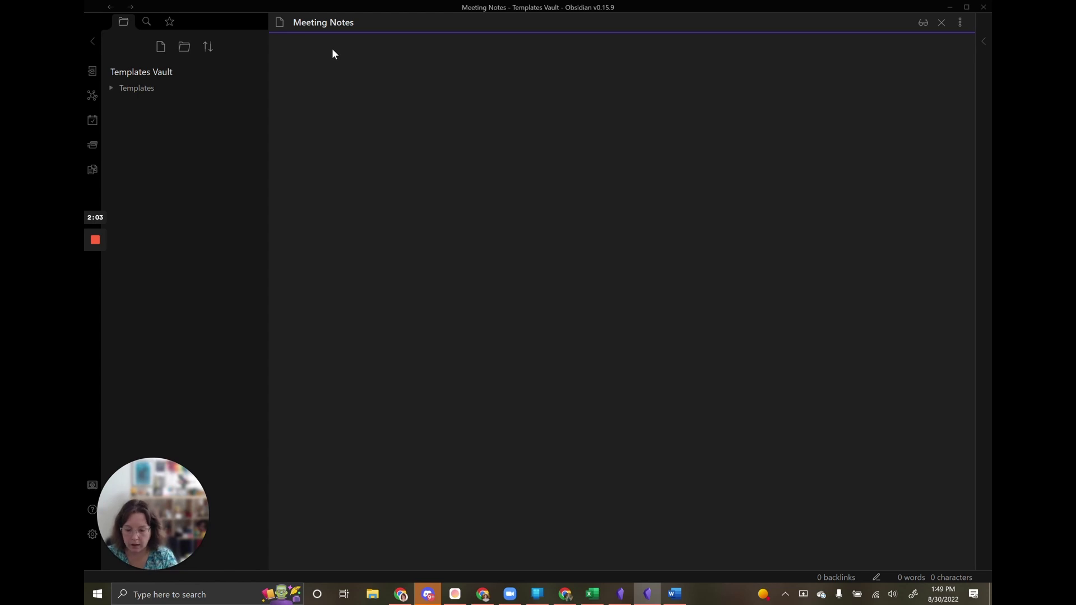
type("{{")
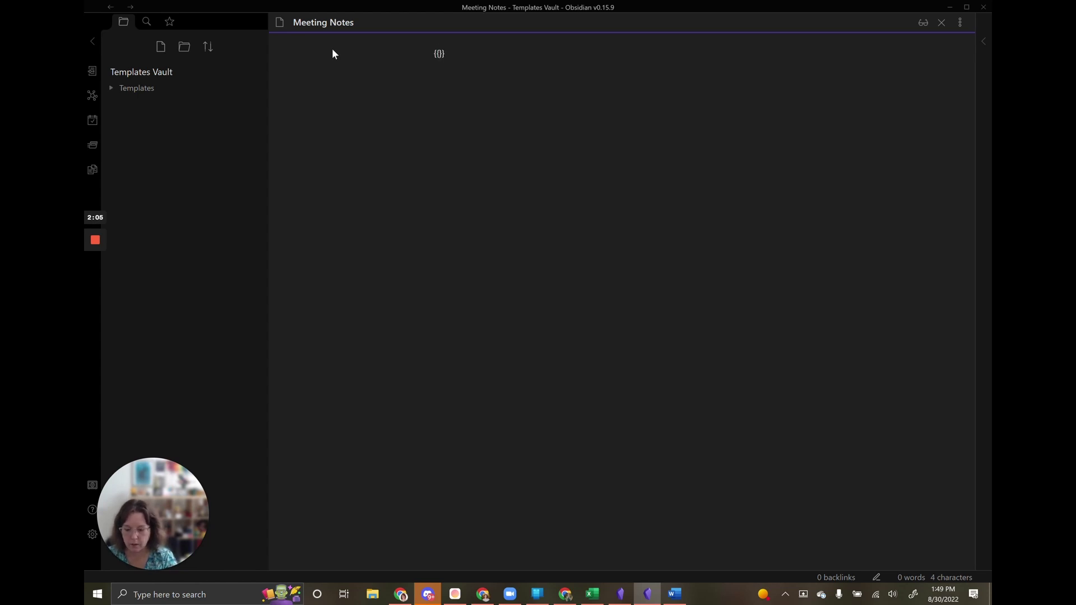
type("Title")
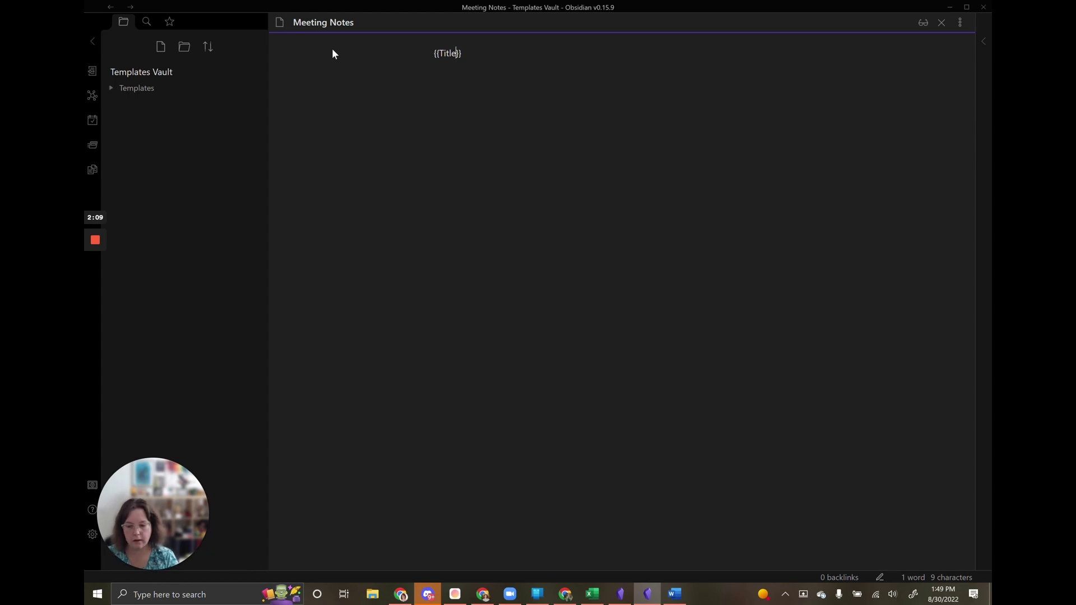
key("Left")
key("Left")
key("Left")
key("Left")
key("Left")
key("Left")
key("Left")
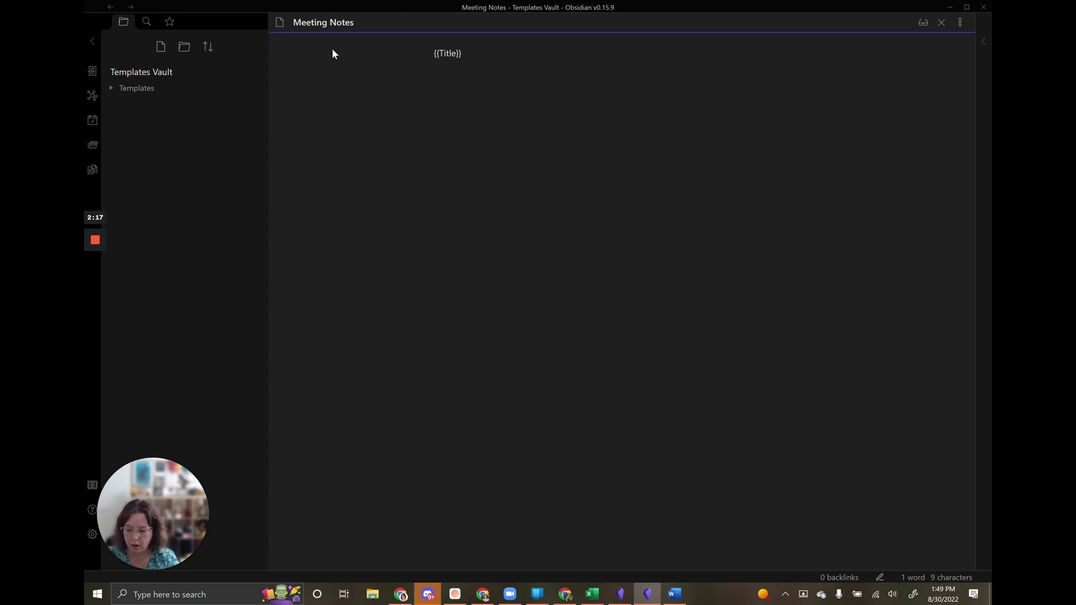
type("#")
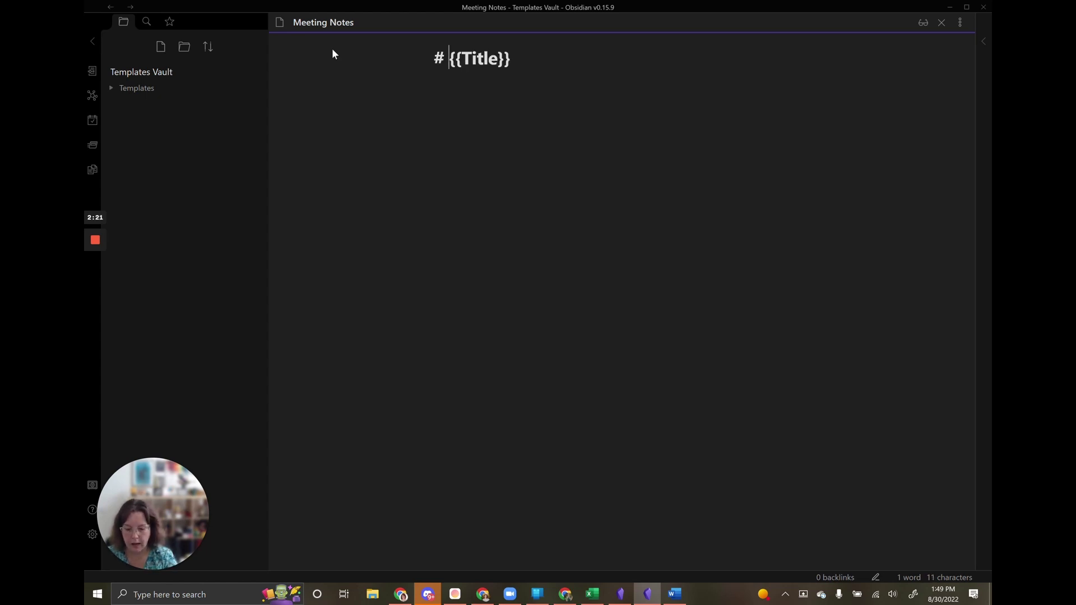
type(" [[")
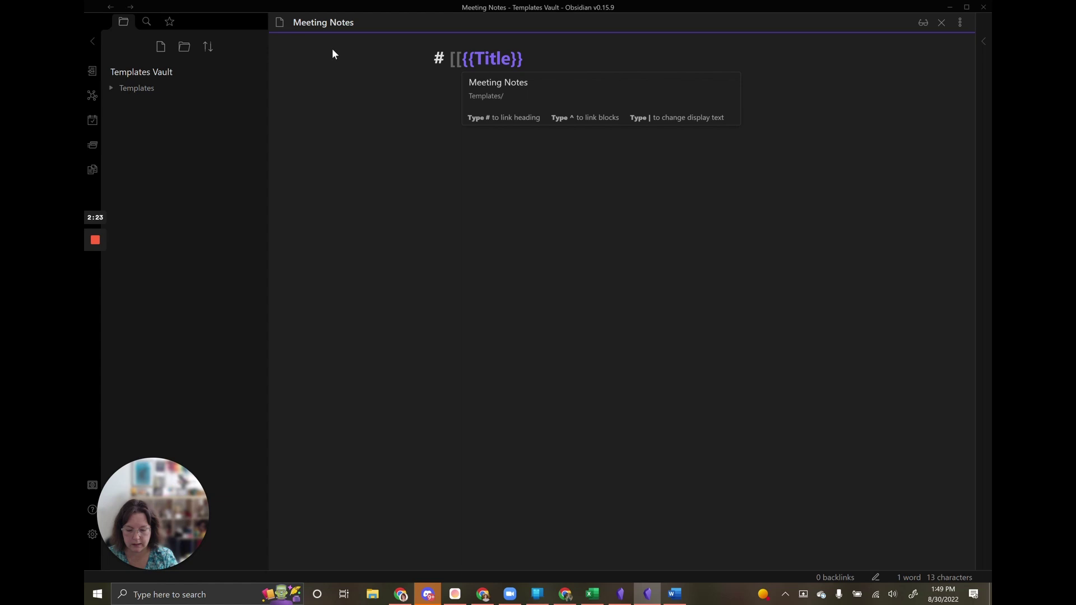
key("Right")
key("Right")
key("Right")
key("Right")
key("Right")
key("Right")
key("Right")
key("Right")
key("Right")
type("]]")
key("Return")
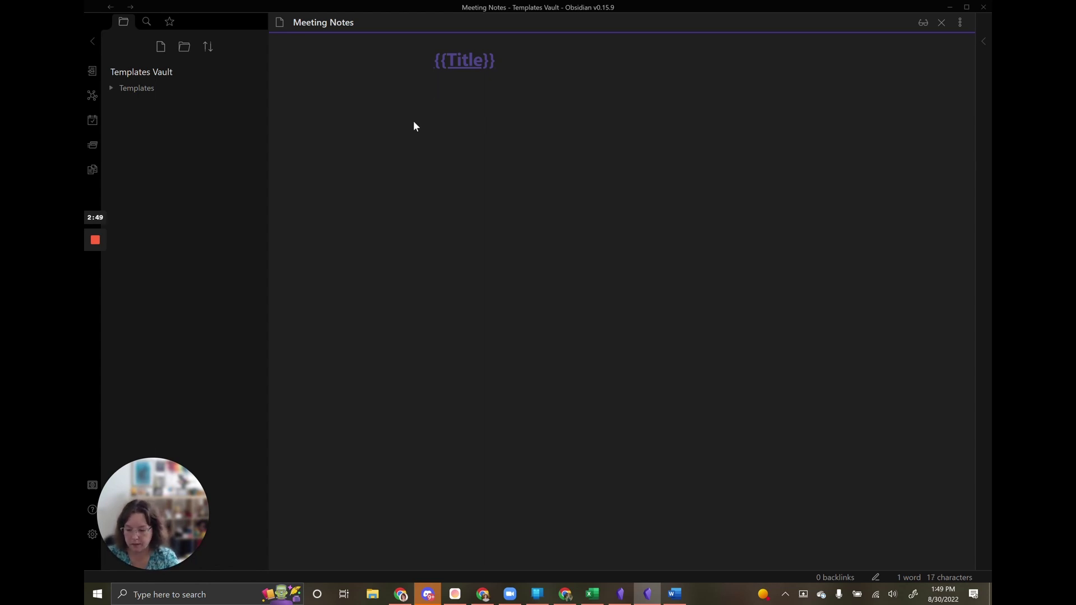
- Add Agenda and Attendees headings, with a '- f' bullet under Attendees
type("A")
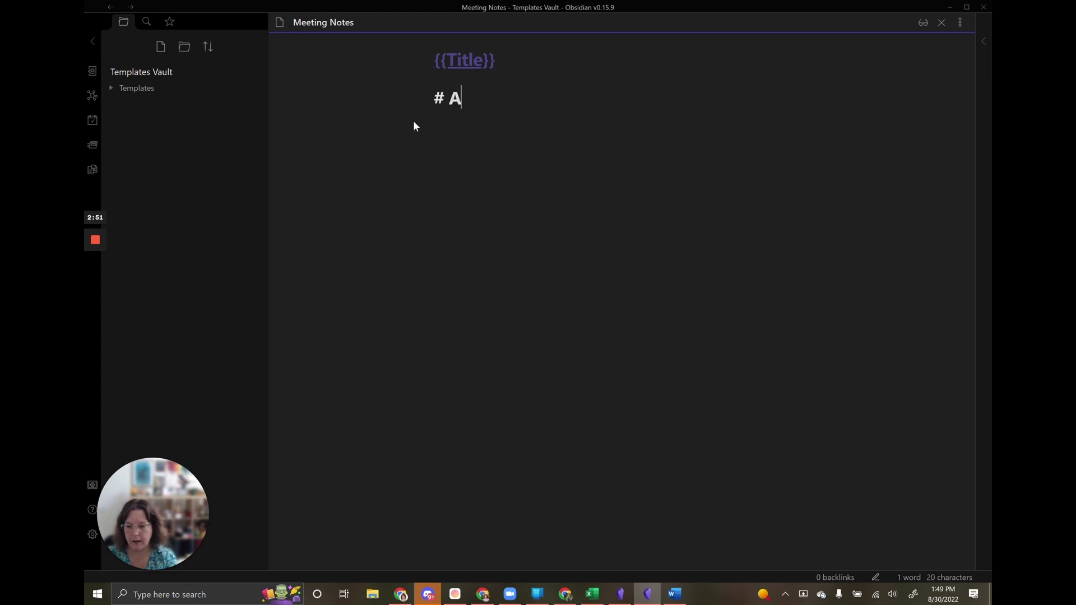
type("genda")
key("Return")
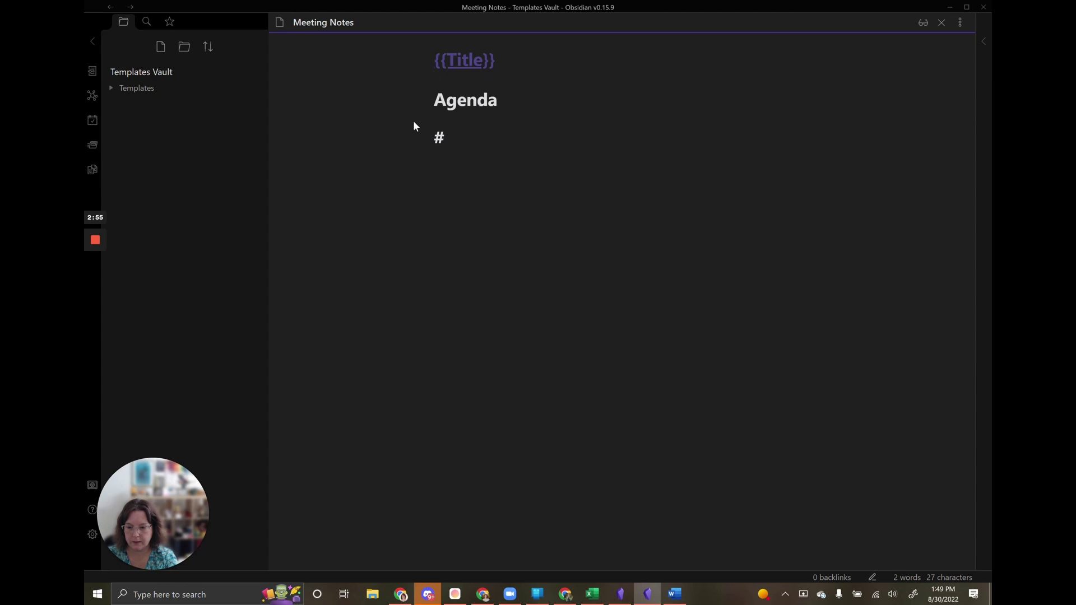
type("# Att")
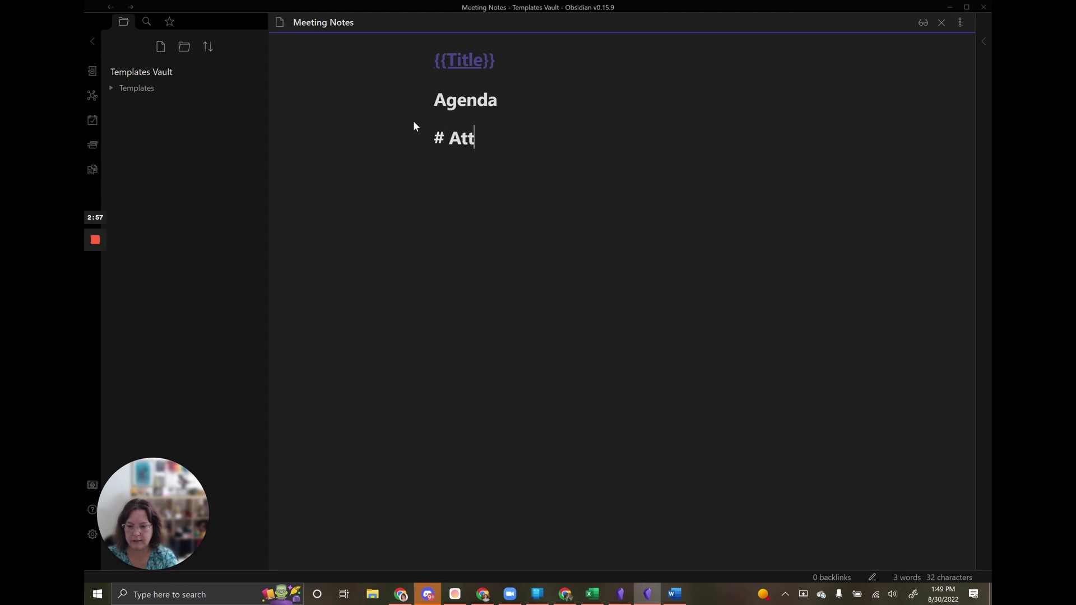
type("endees")
key("Return")
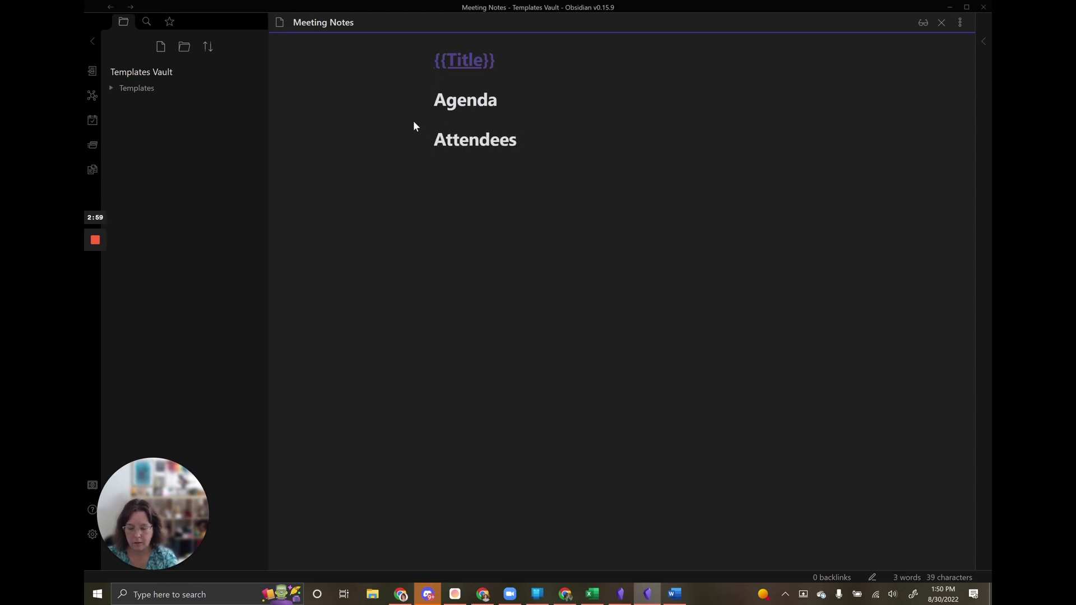
type("(")
key("BackSpace")
type("- f")
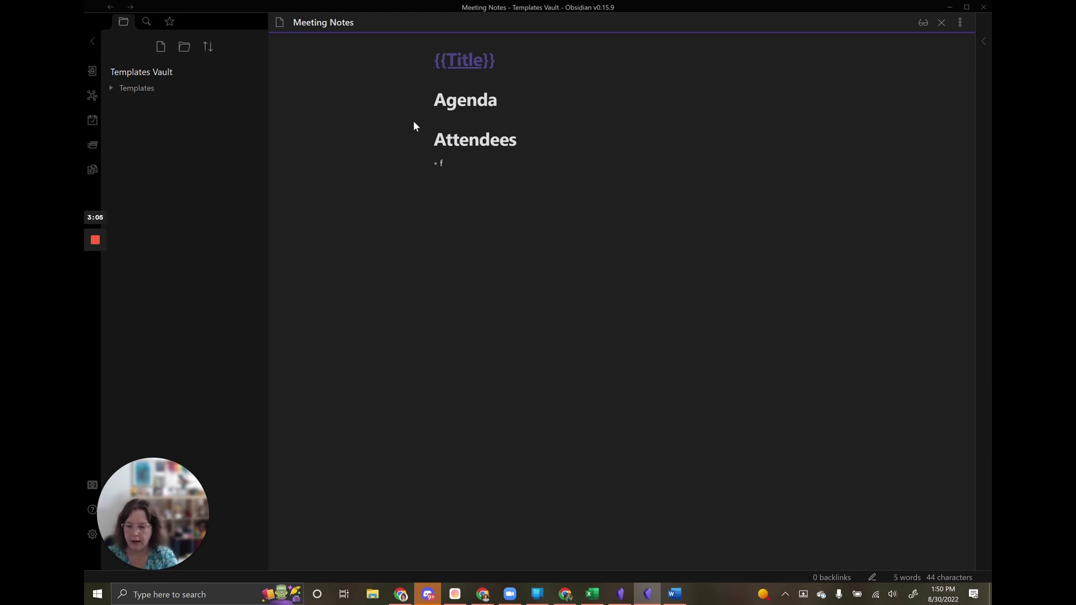
key("Return")
key("Return")
- Add Notes and Action Items headings, with a '- [ ]' checkbox under Action Items
type("# No")
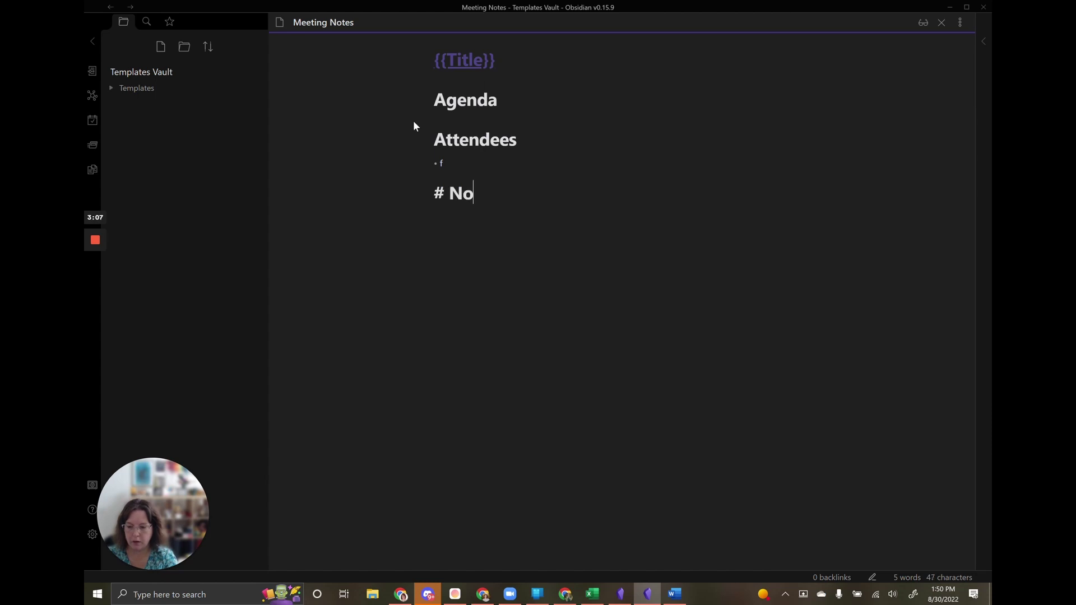
type("tes")
key("Return")
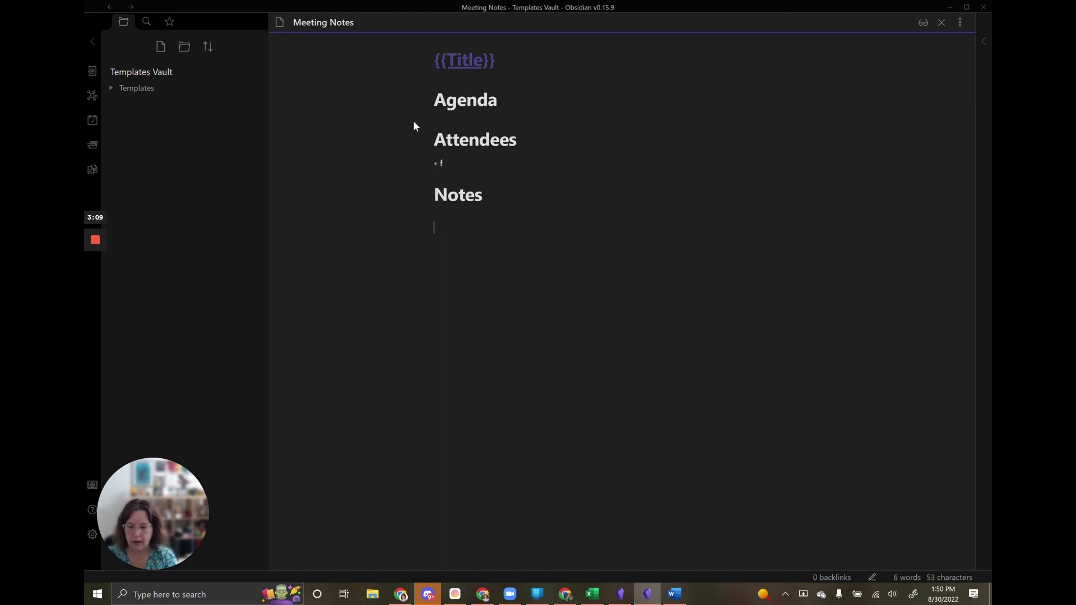
type("# Action ")
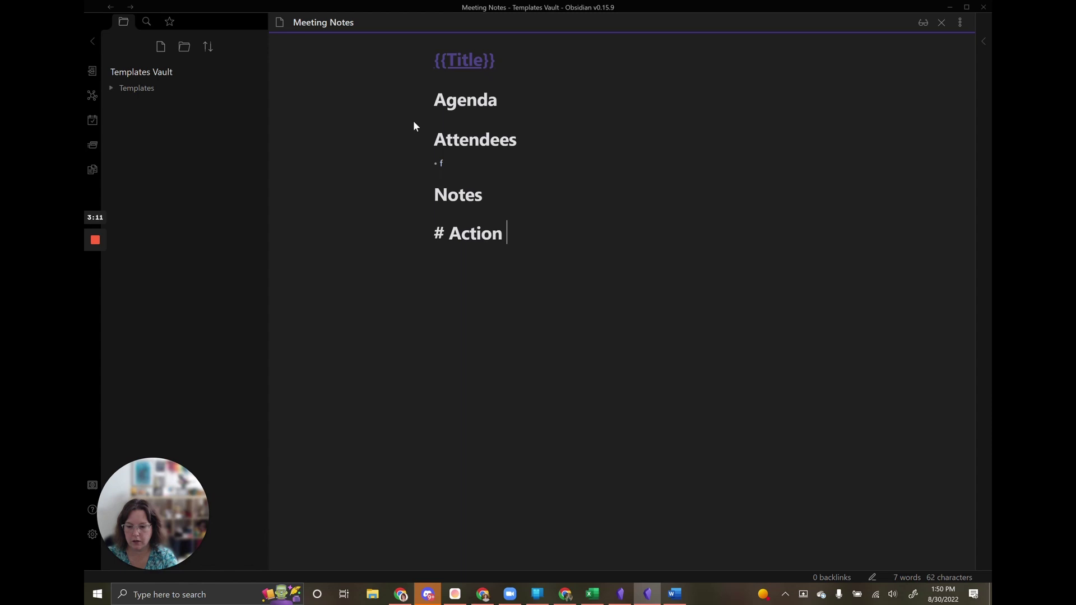
type("Items")
key("Return")
type("- ")
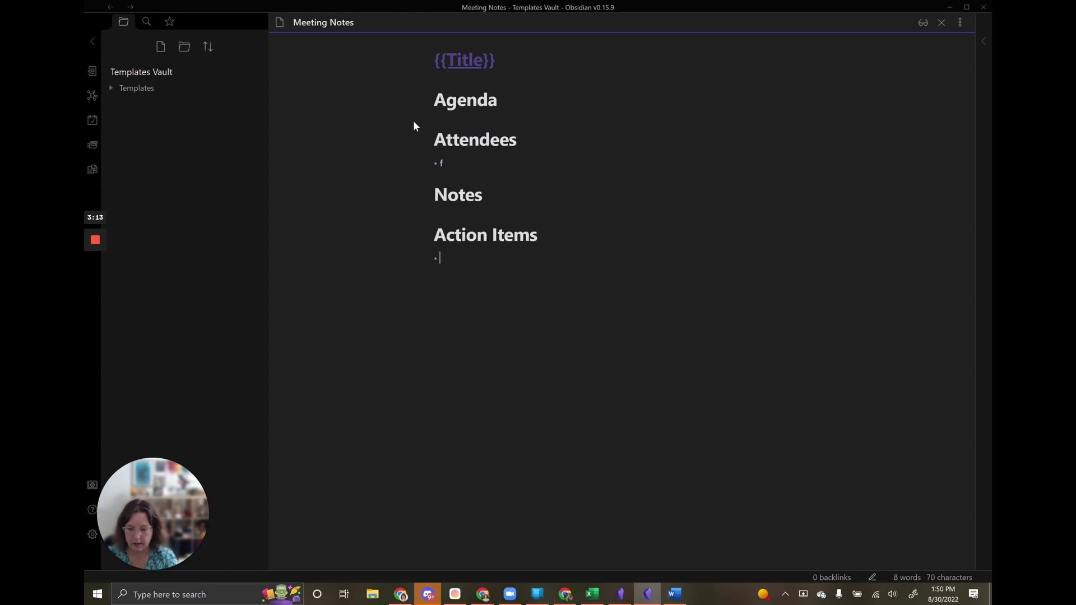
type("[ ]")
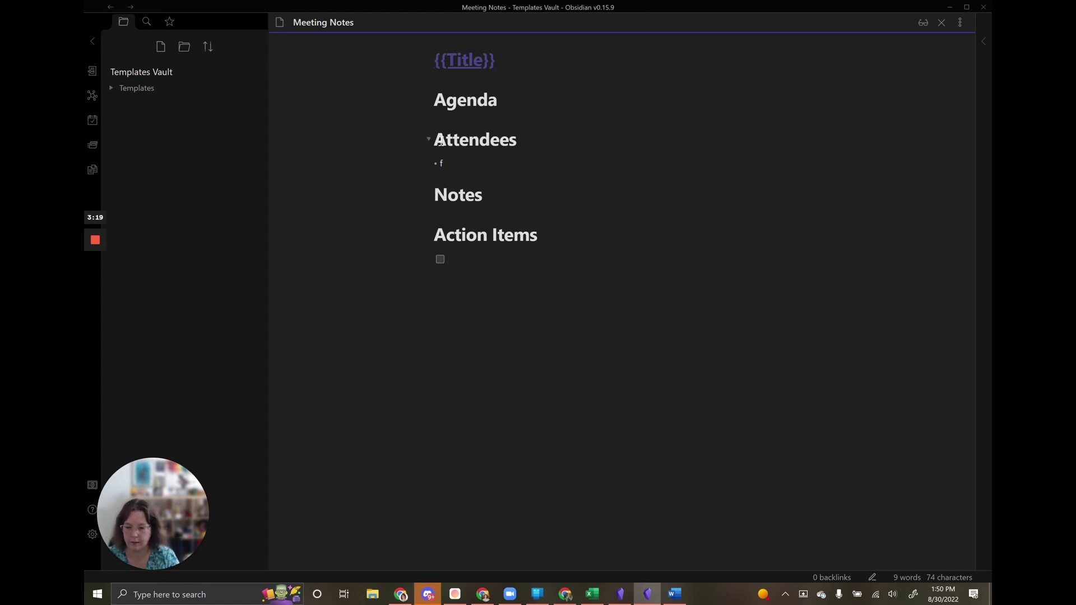
- Add a '- f' bullet under Agenda followed by a '---' horizontal rule
left_click(435, 114)
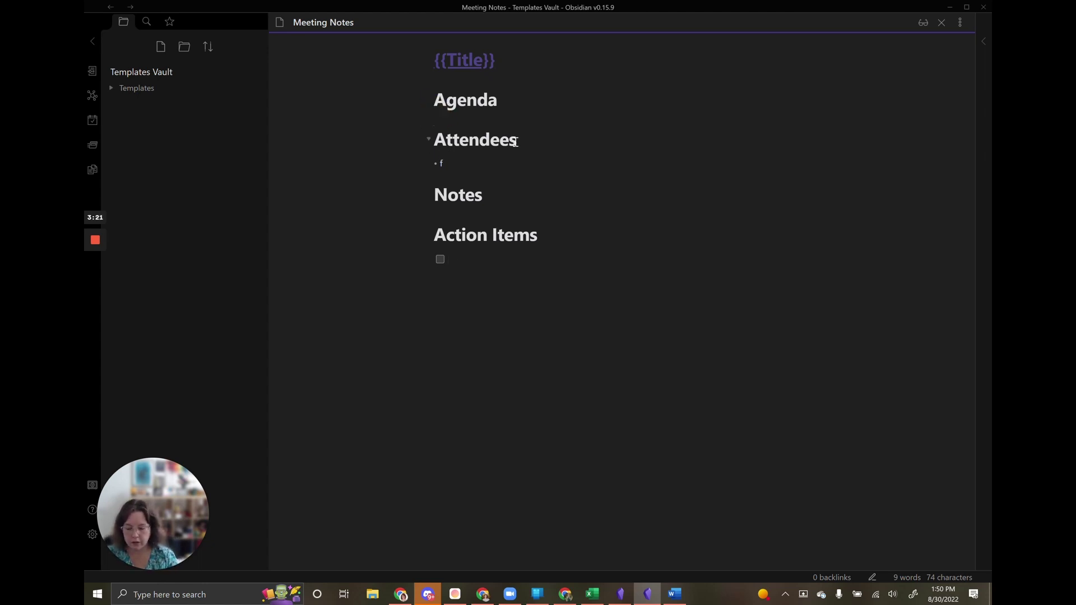
type("-")
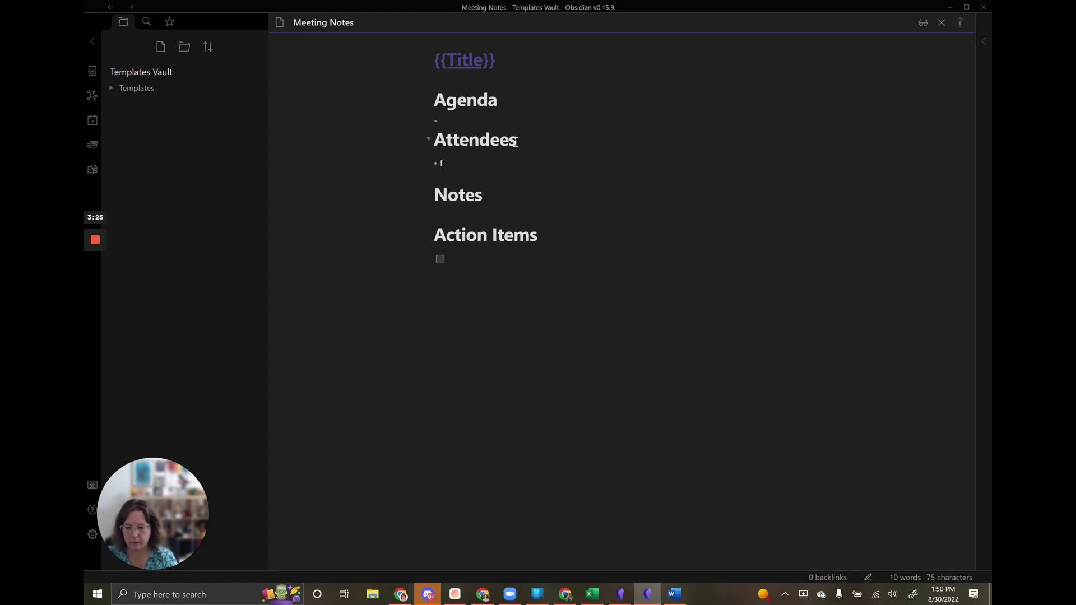
key("BackSpace")
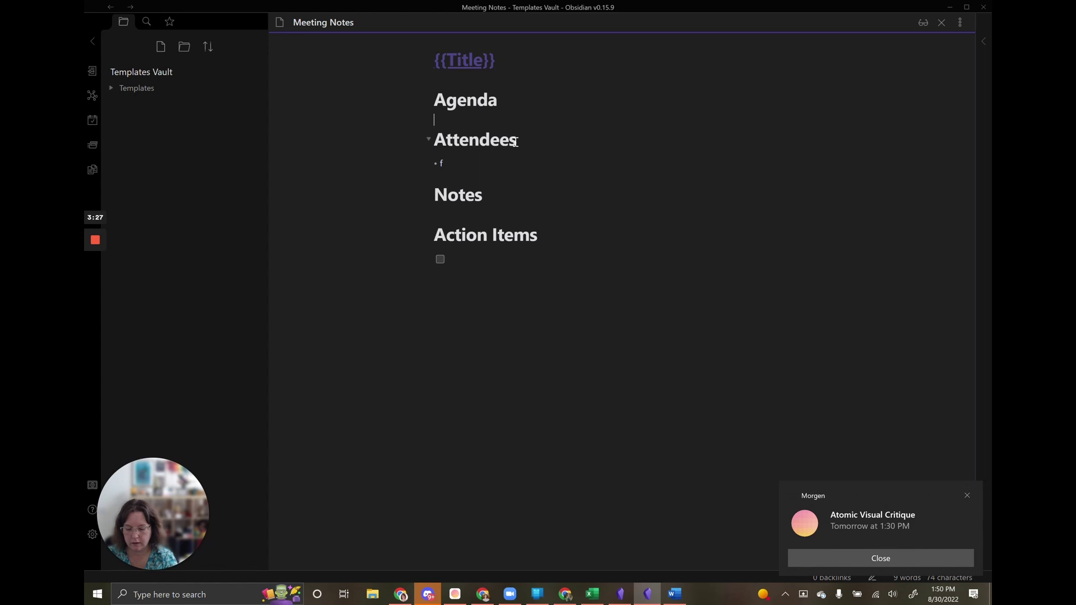
type("- f")
key("Return")
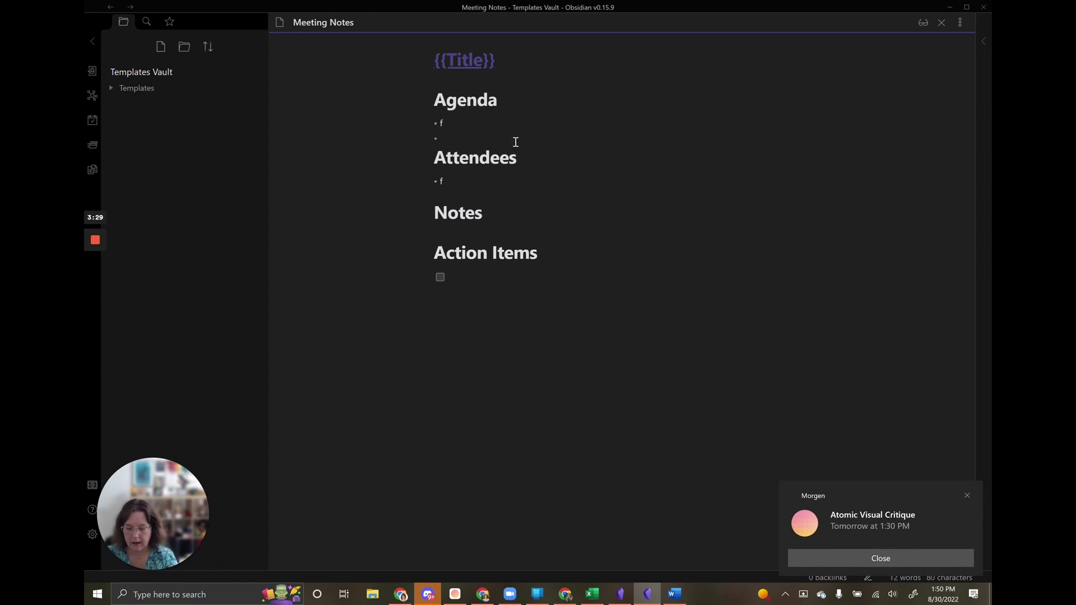
key("BackSpace")
type("-")
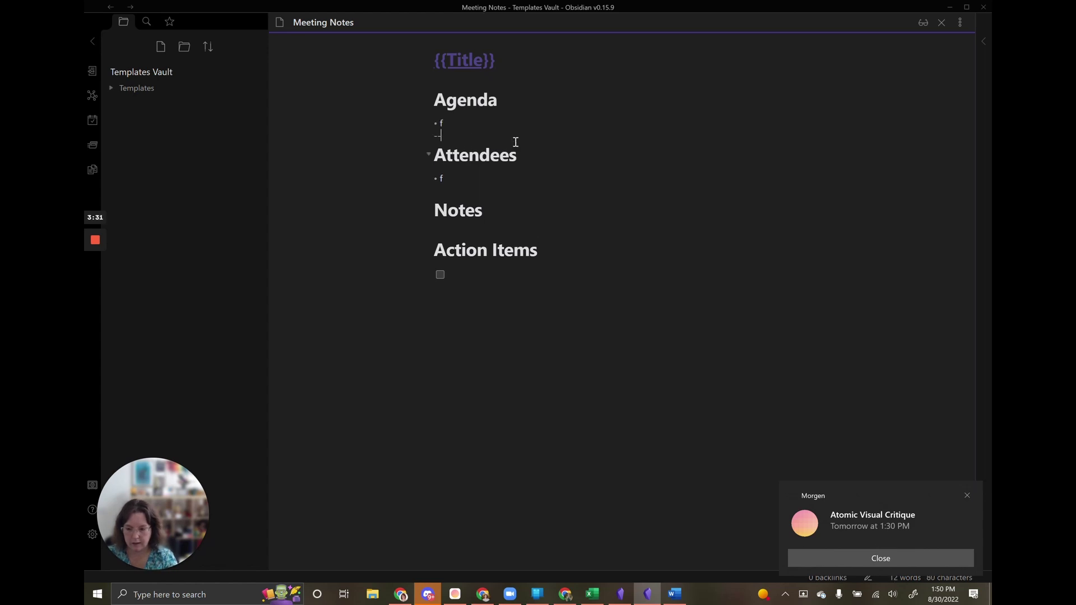
type("--")
key("Return")
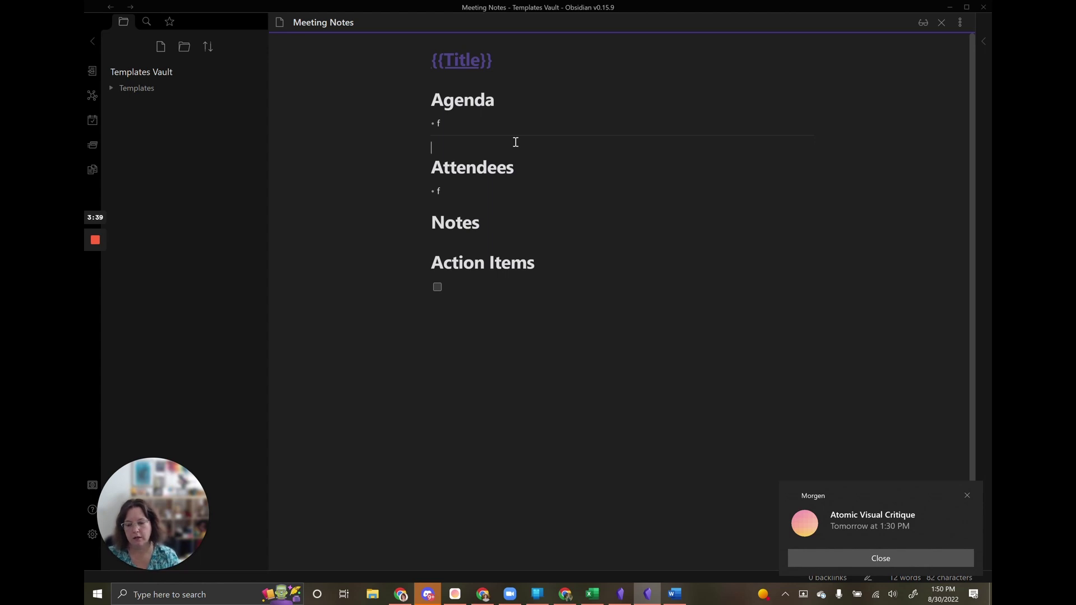
- Delete the placeholder 'f' from the Agenda and Attendees bullets
left_click(441, 122)
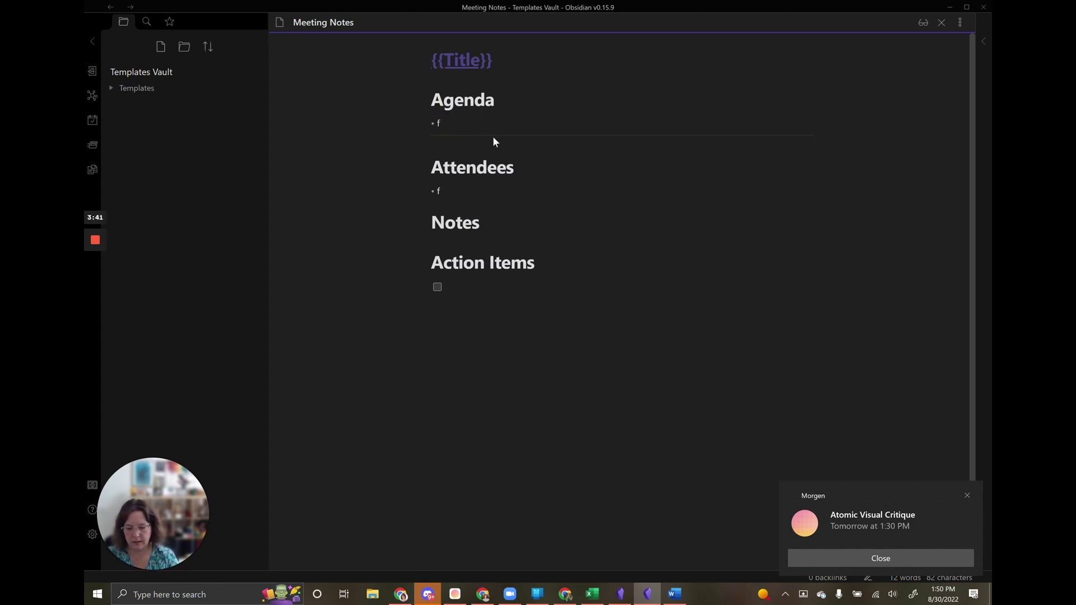
key("BackSpace")
left_click(441, 191)
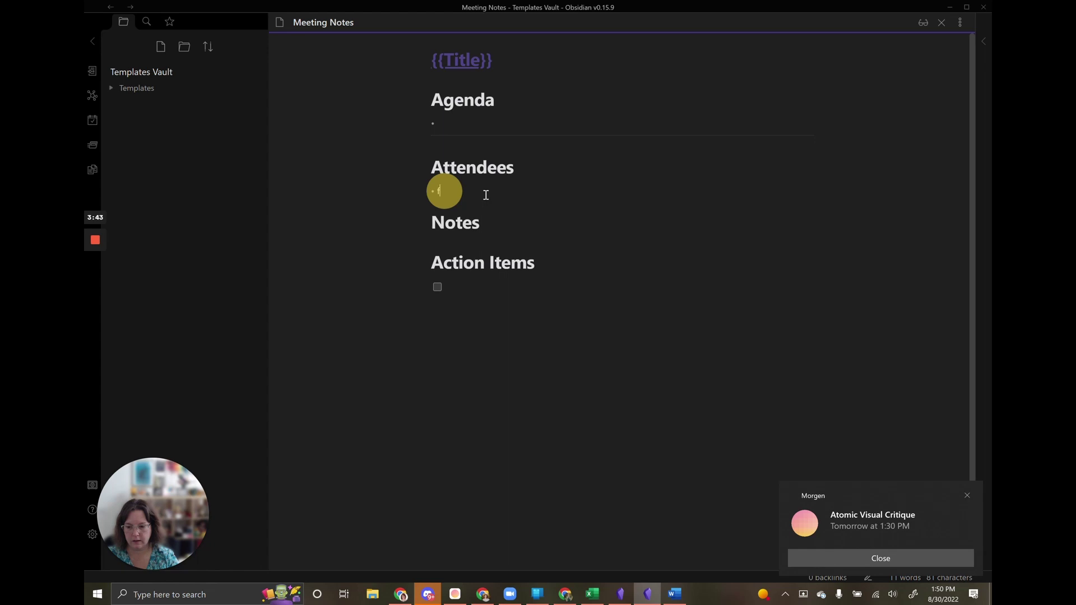
key("BackSpace")
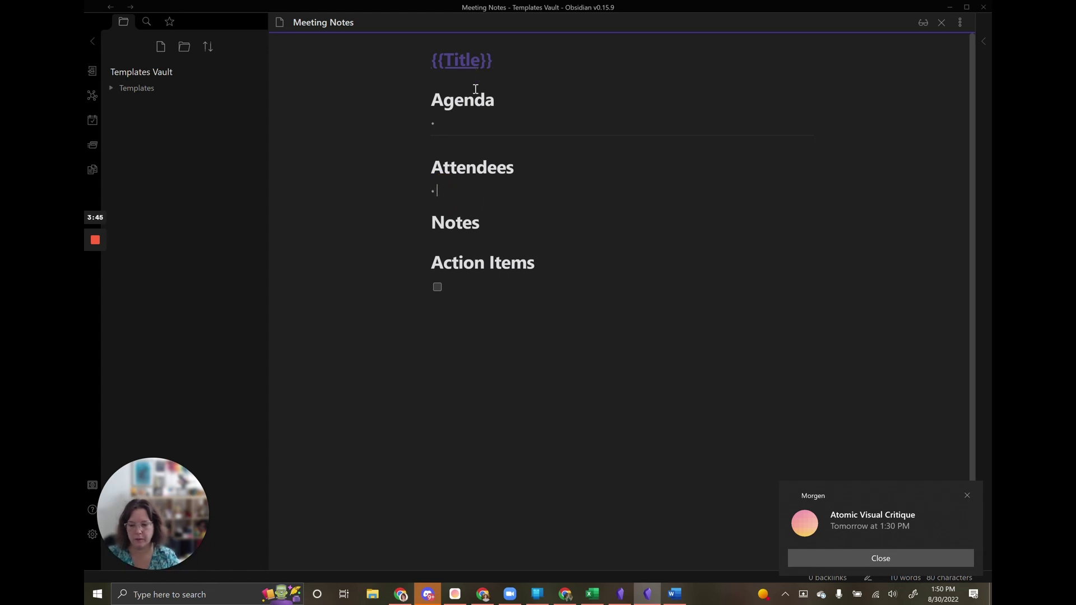
left_click(478, 81)
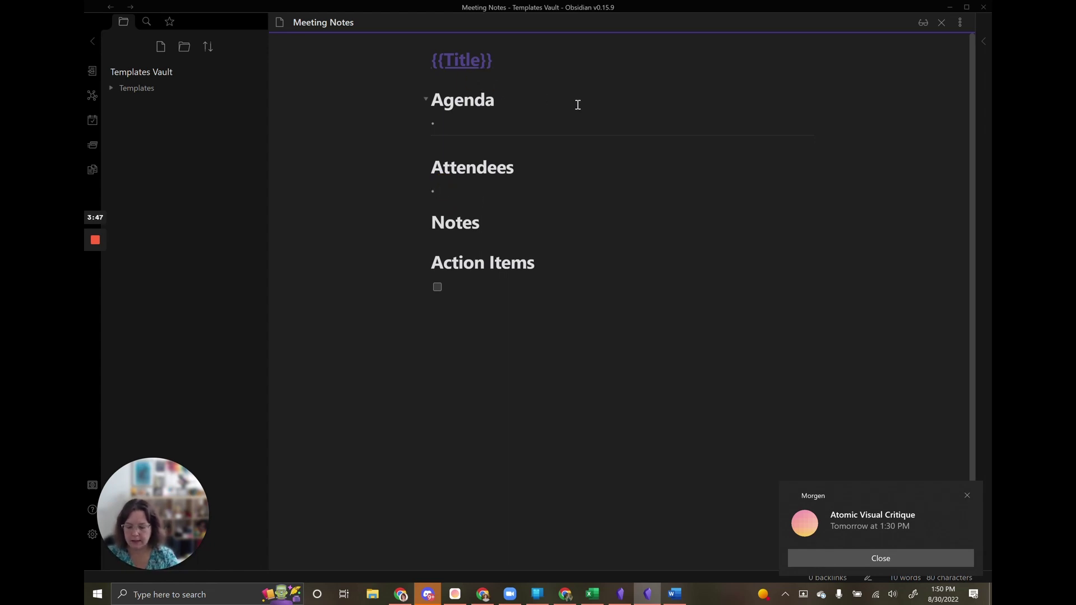
- Add '**Date**: [[{{date}}]]' and '**Time**: {{time}}' lines beneath the title heading
type("**Date**")
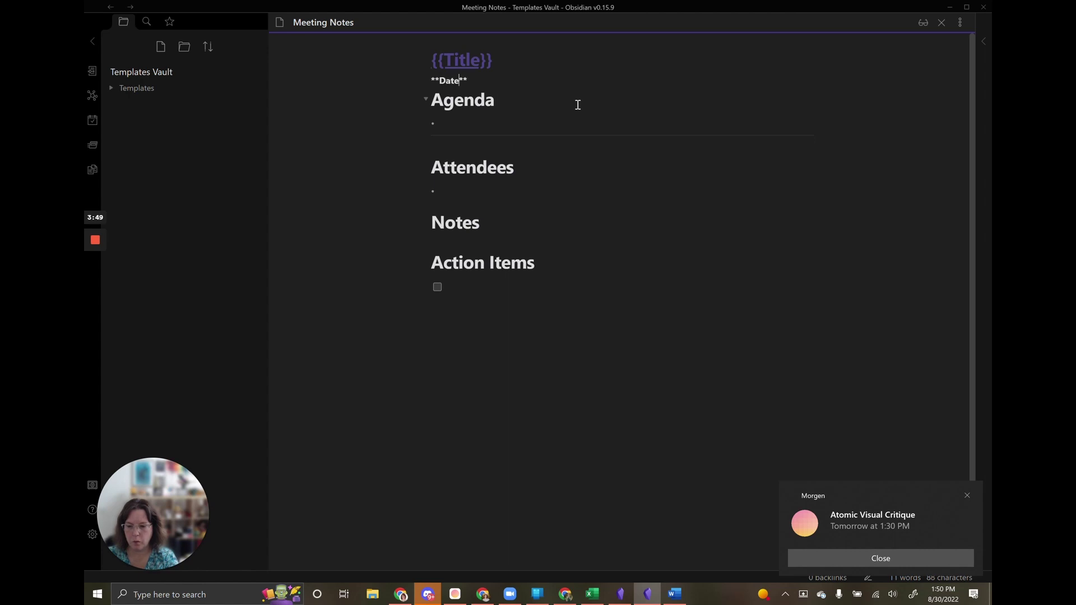
type(": ")
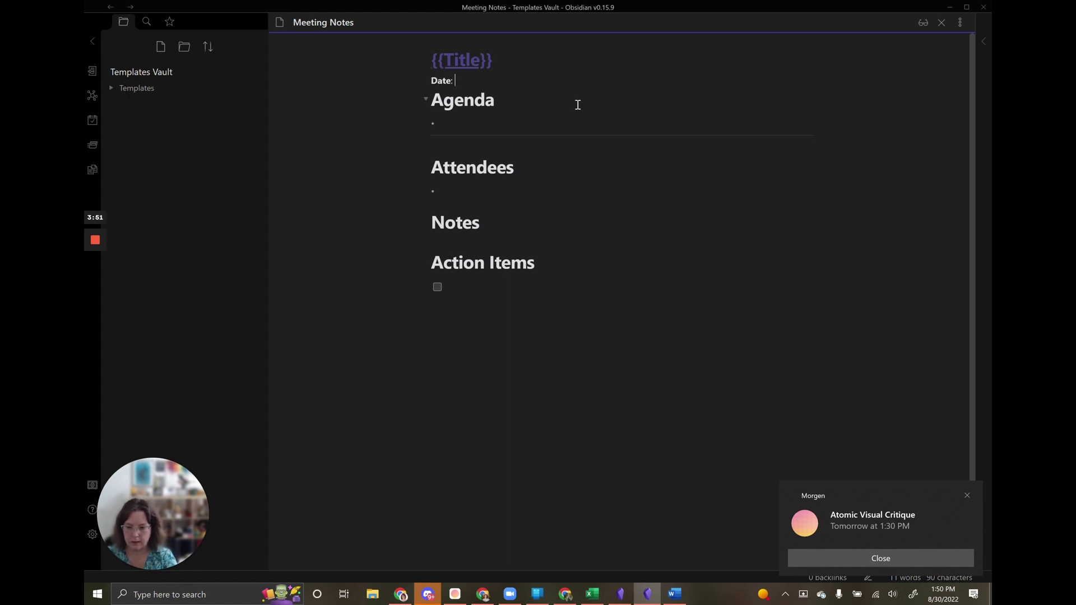
type("[[")
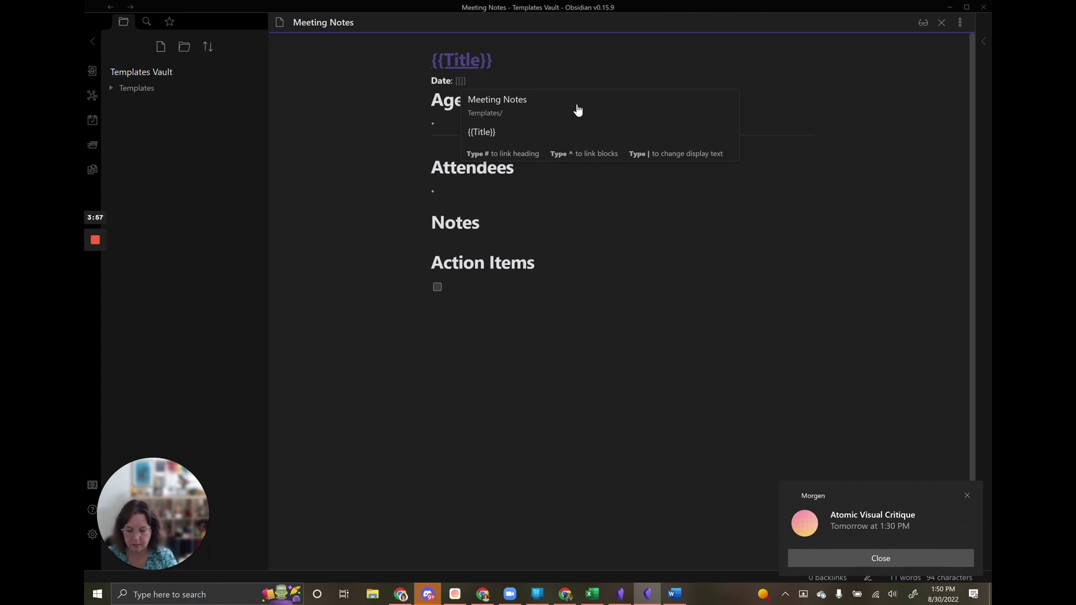
type("{")
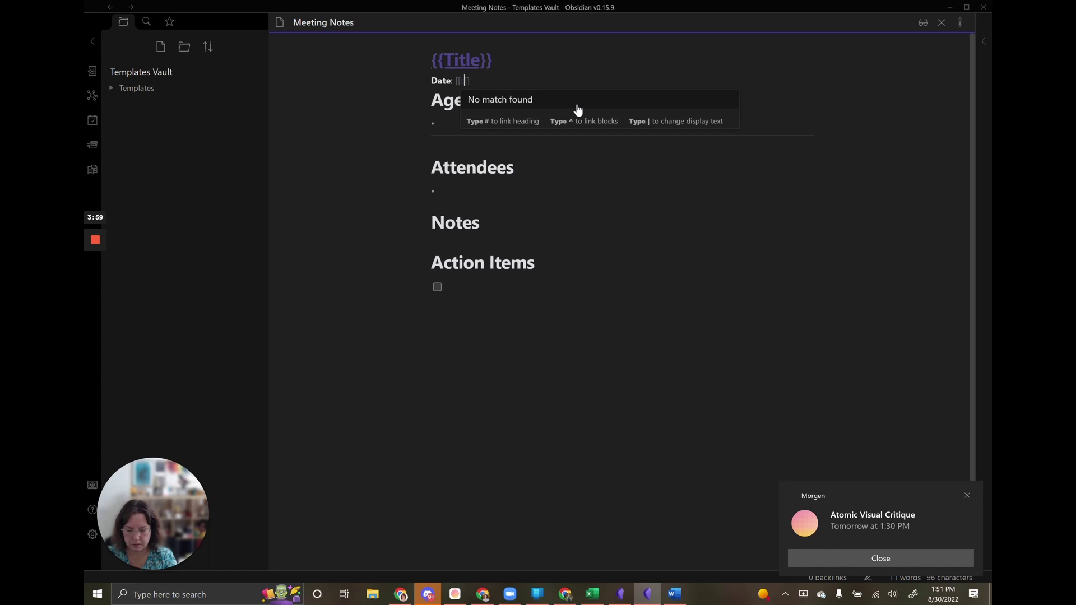
type("{da")
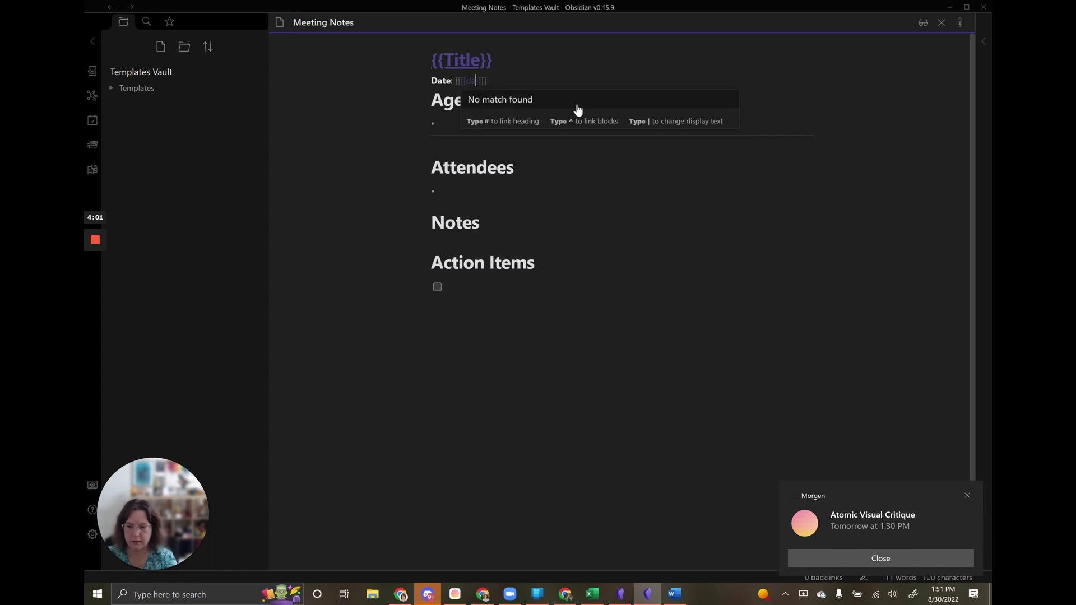
type("te")
key("End")
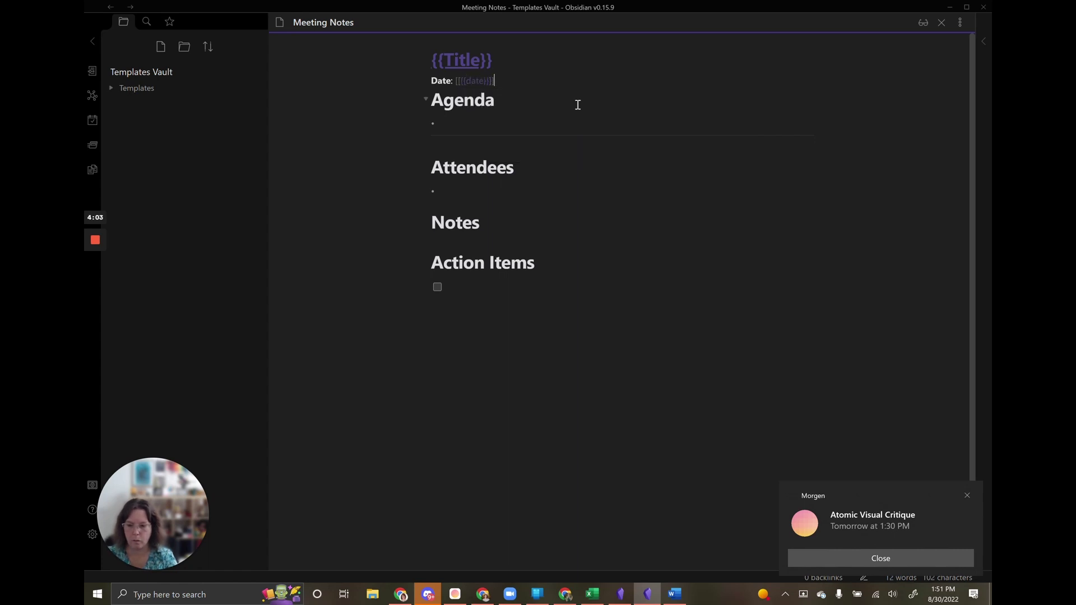
key("Return")
type("Start")
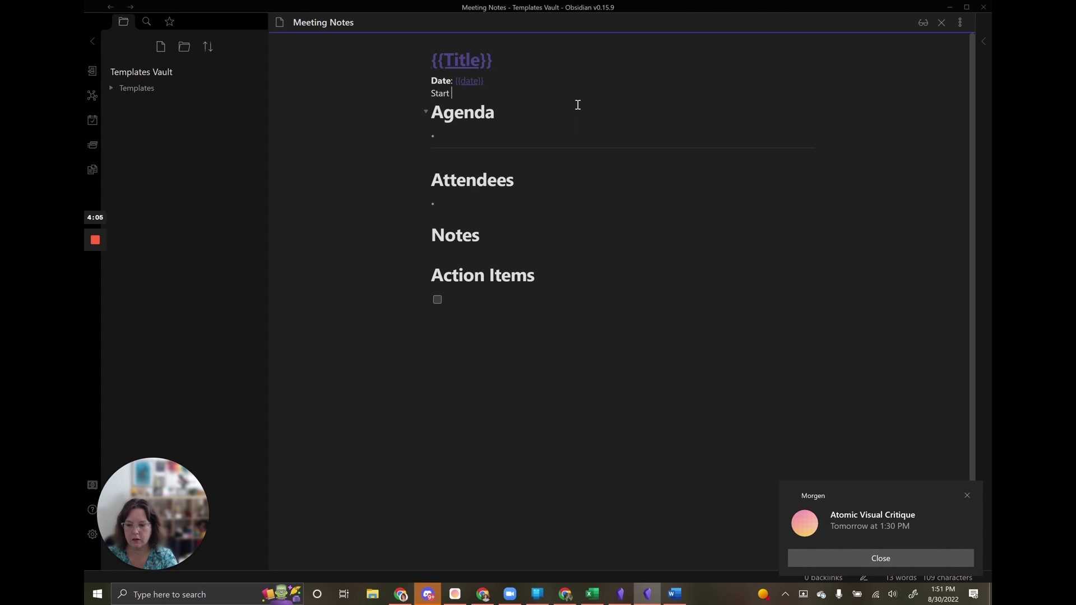
key("BackSpace")
key("BackSpace")
key("BackSpace")
key("BackSpace")
key("BackSpace")
type("**")
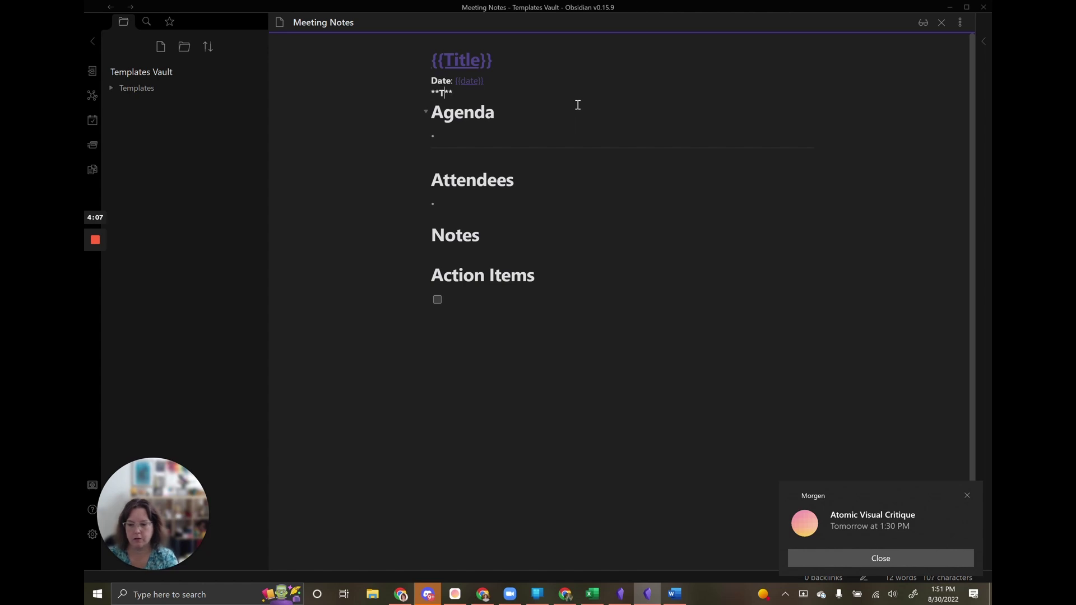
type("Time:")
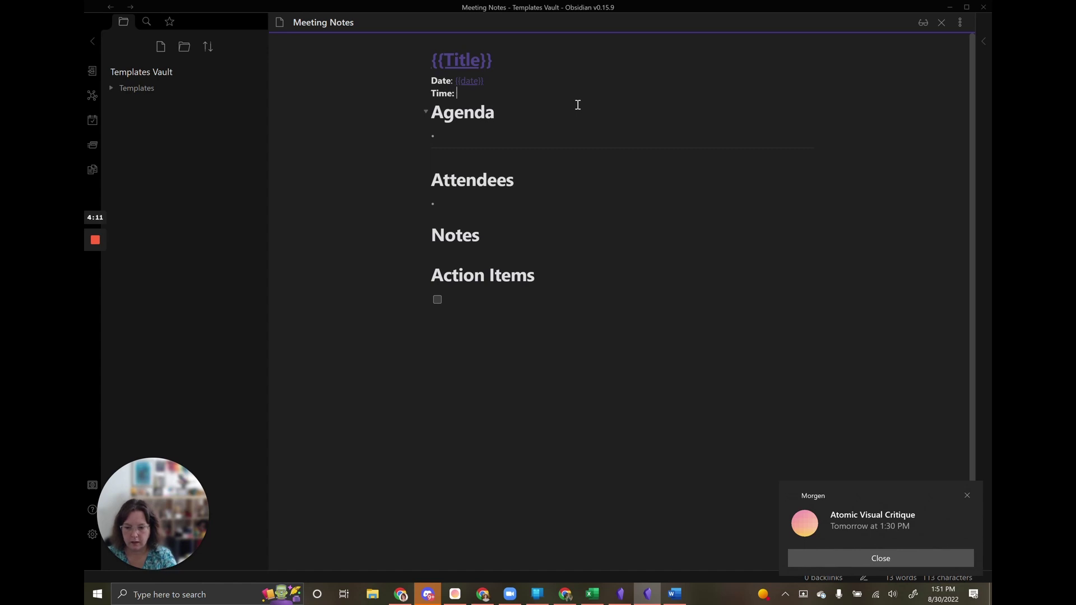
type(" {{tim")
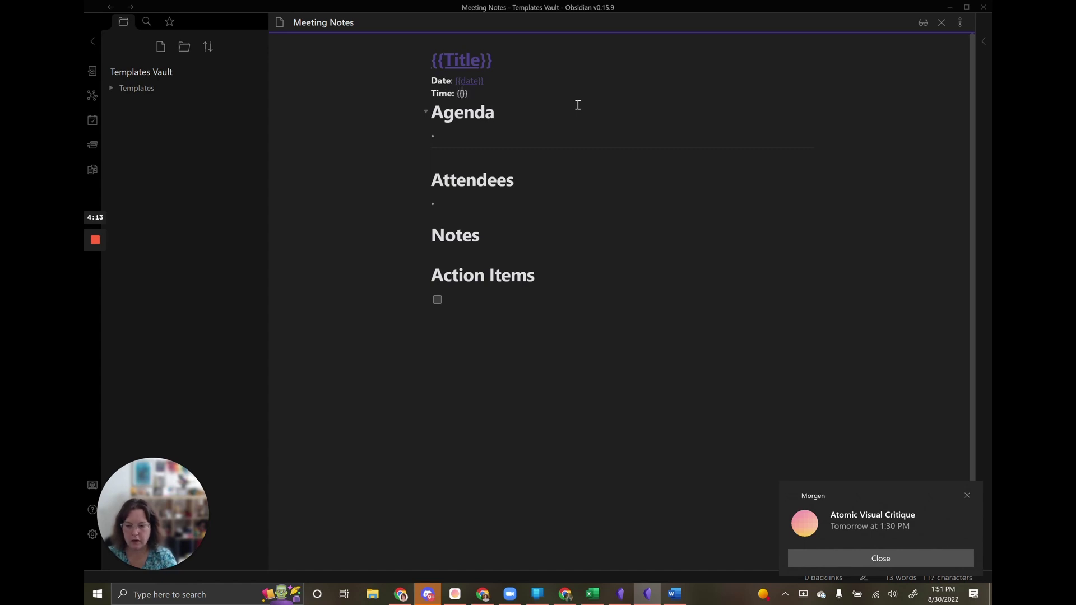
type("e")
key("End")
key("Return")
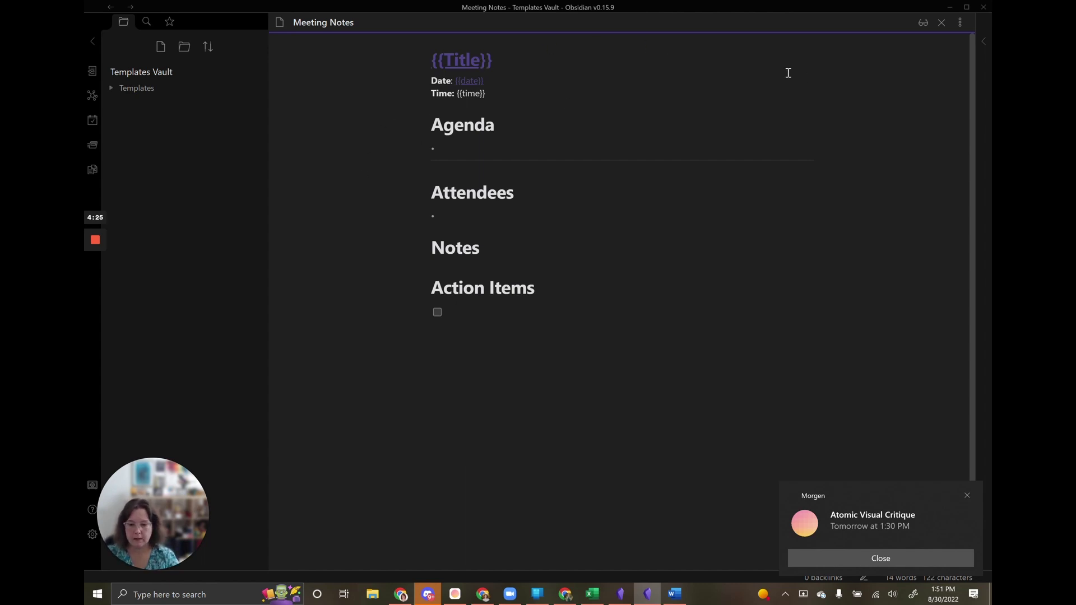
- Close the template and create a new note named 'Staff Meeting 2022-08-30'
left_click(941, 26)
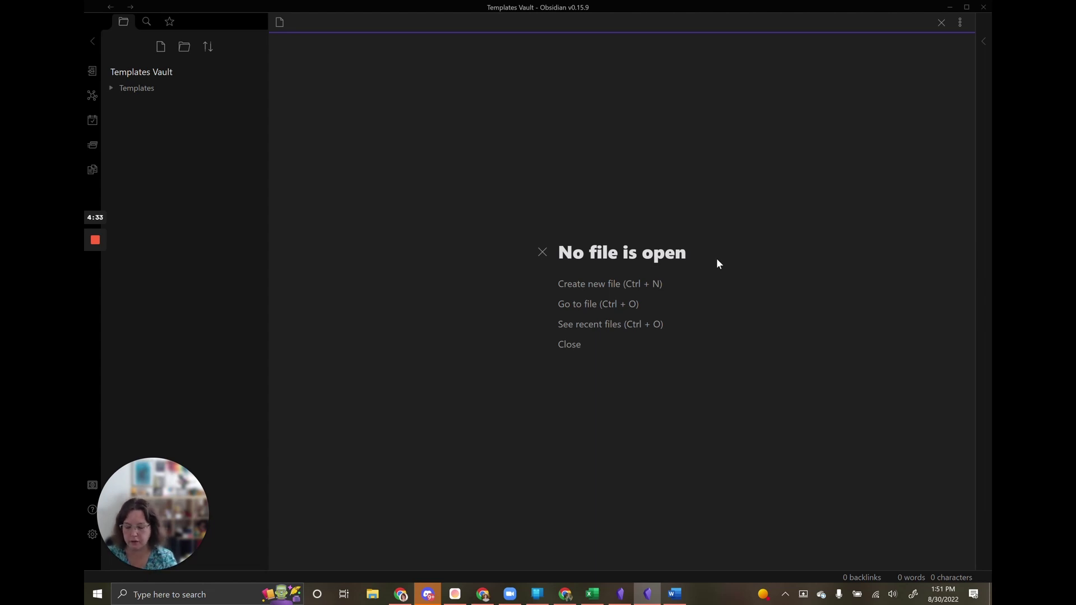
key("ctrl+n")
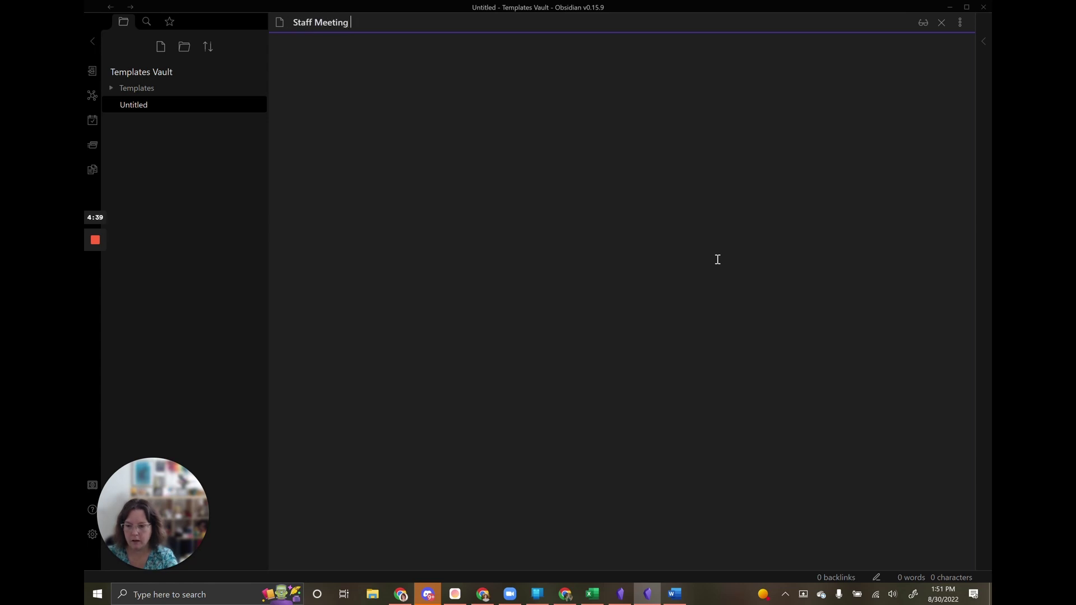
key("BackSpace")
key("BackSpace")
type("20022")
key("BackSpace")
key("BackSpace")
key("BackSpace")
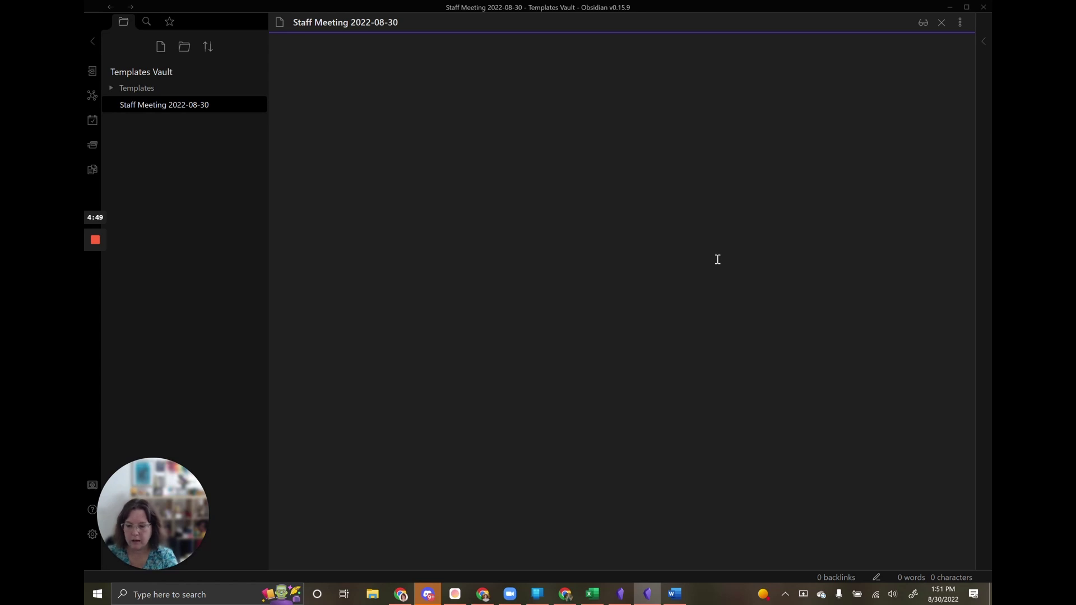
- Insert the Meeting Notes template, filling in date 2022-08-30 and time 13:52
key("ctrl+p")
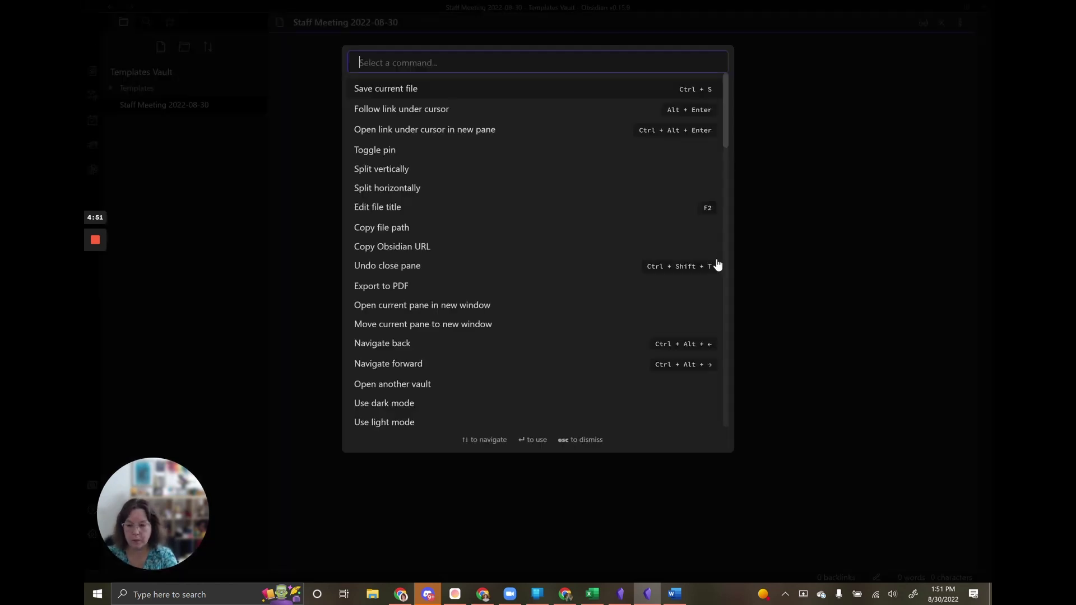
type("te")
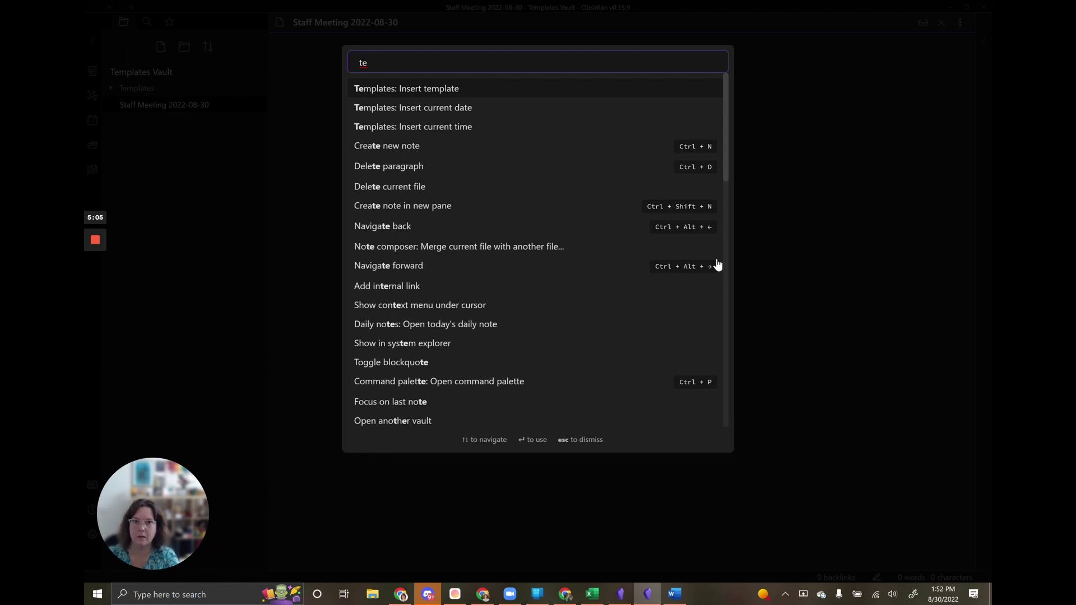
key("Return")
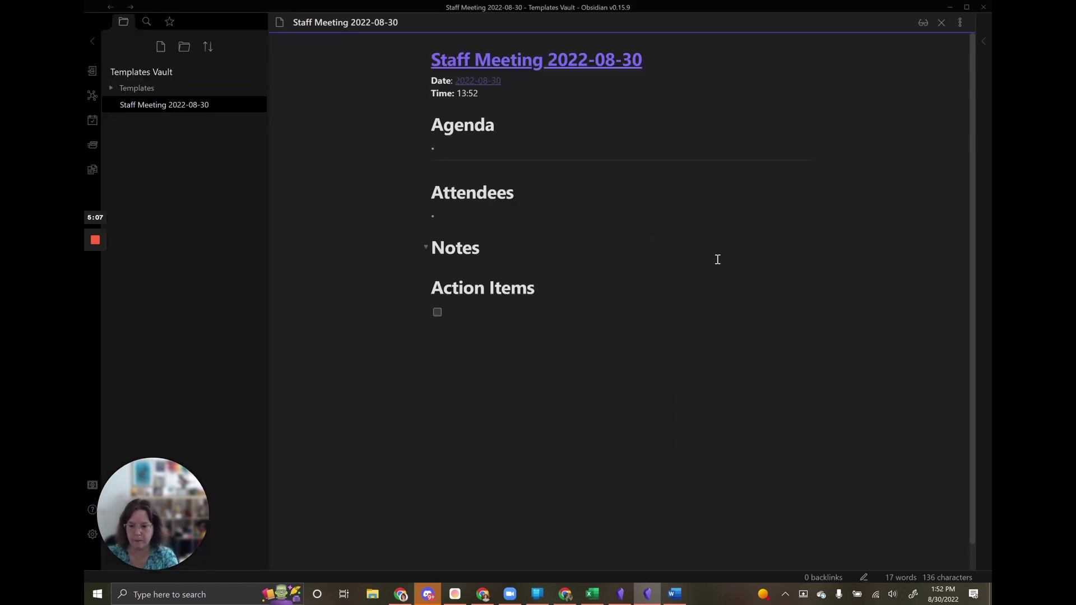